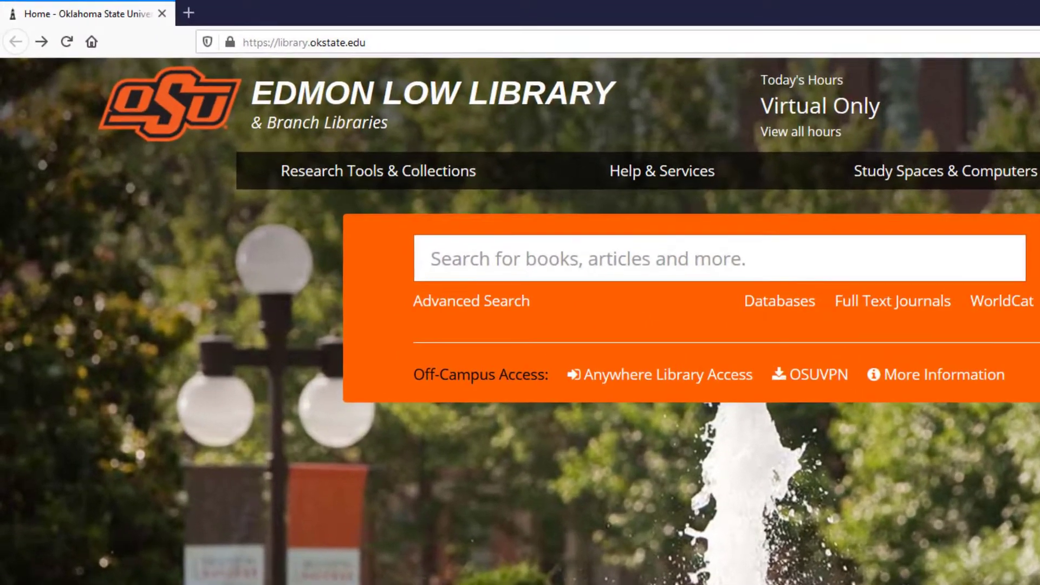
# Step: Load Scopus through the OSU Library proxy and log in with the library email and password
pyautogui.hotkey('ctrl', 'l')
pyautogui.write('http://argo.library.okstate.edu/login?url=http://www.scopus.com/')
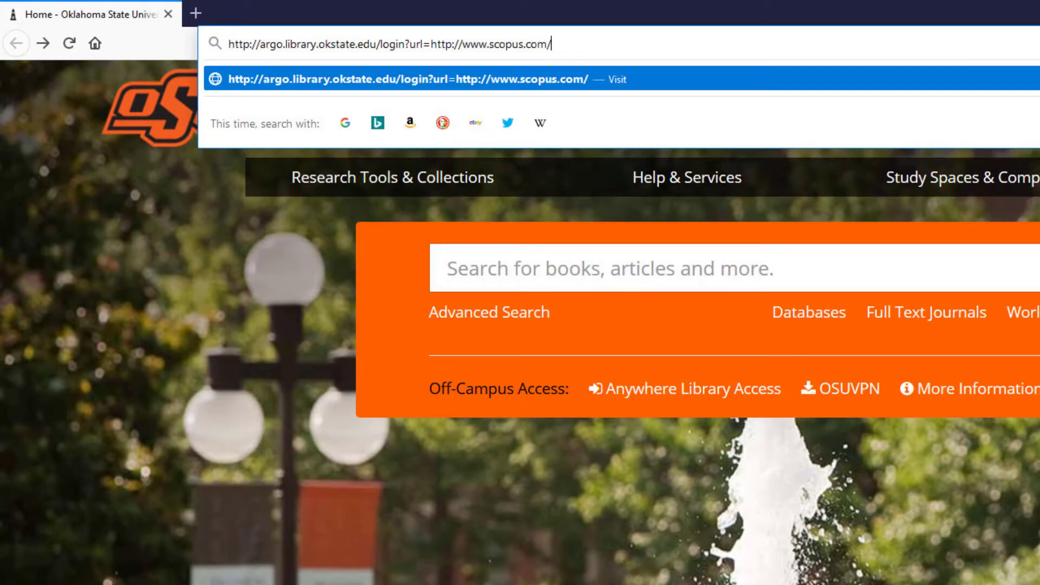
pyautogui.press('Return')
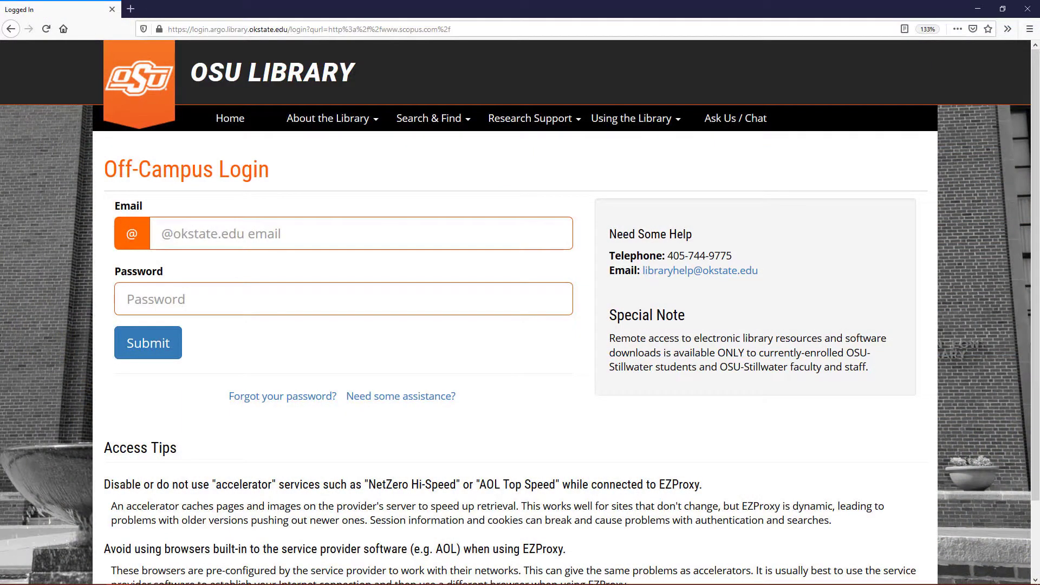
pyautogui.write('SampleEmail@okstate.edu')
pyautogui.press('Tab')
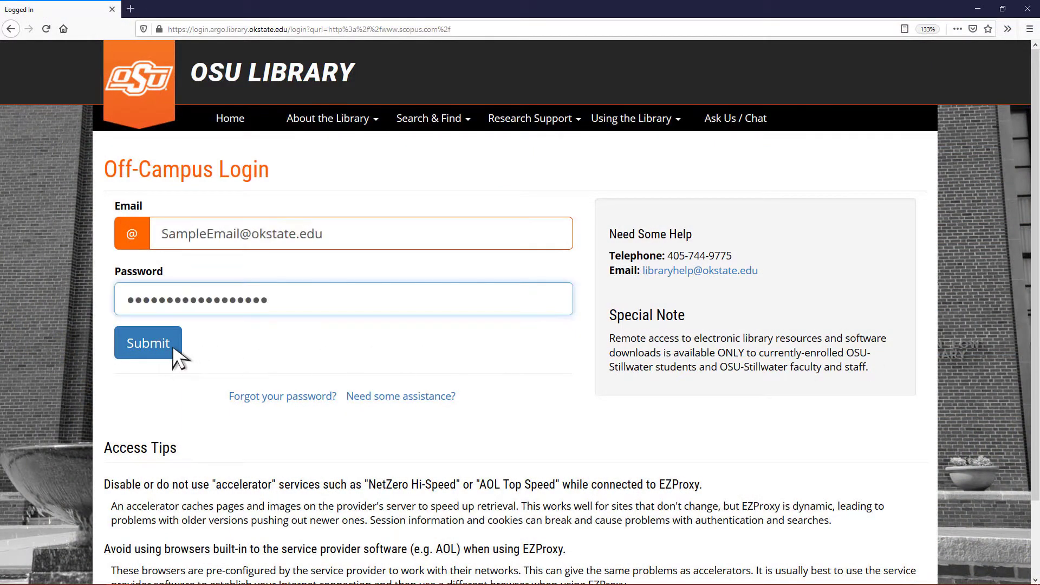
pyautogui.click(173, 344)
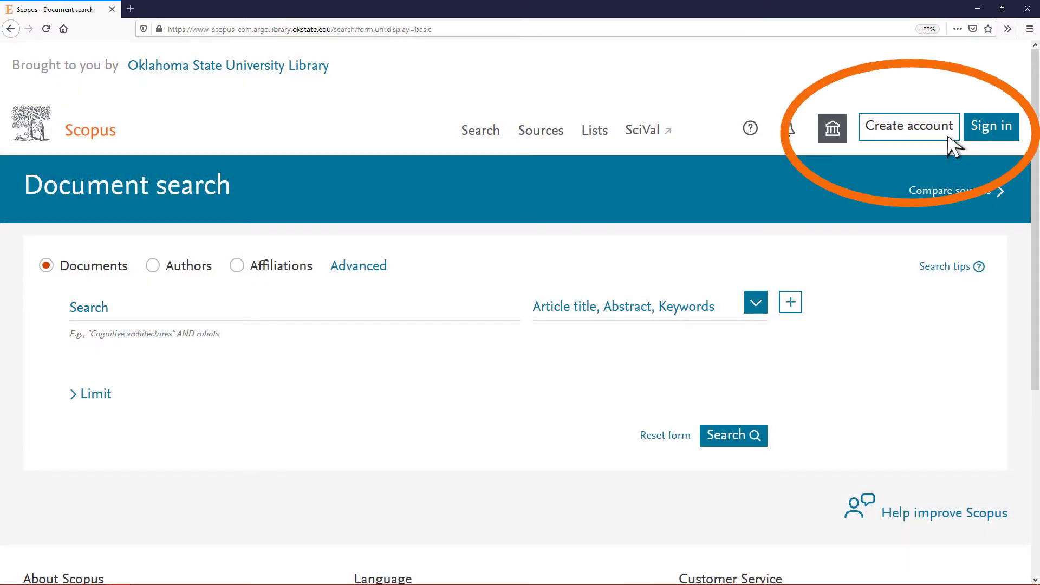
# Step: Sign in and run an Authors search on the author's last and first names with affiliation 'Oklahoma'
pyautogui.click(949, 138)
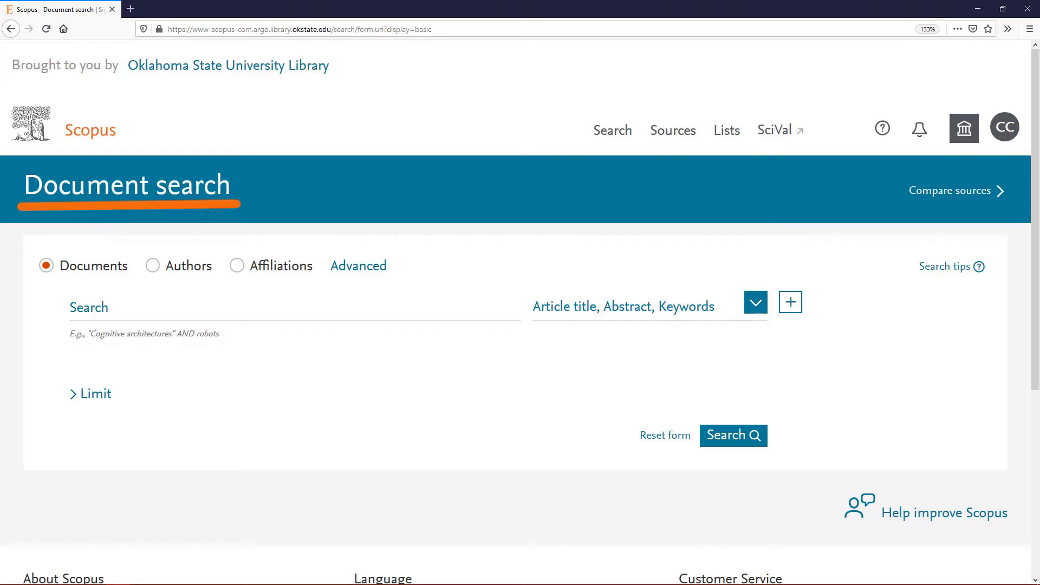
pyautogui.click(153, 266)
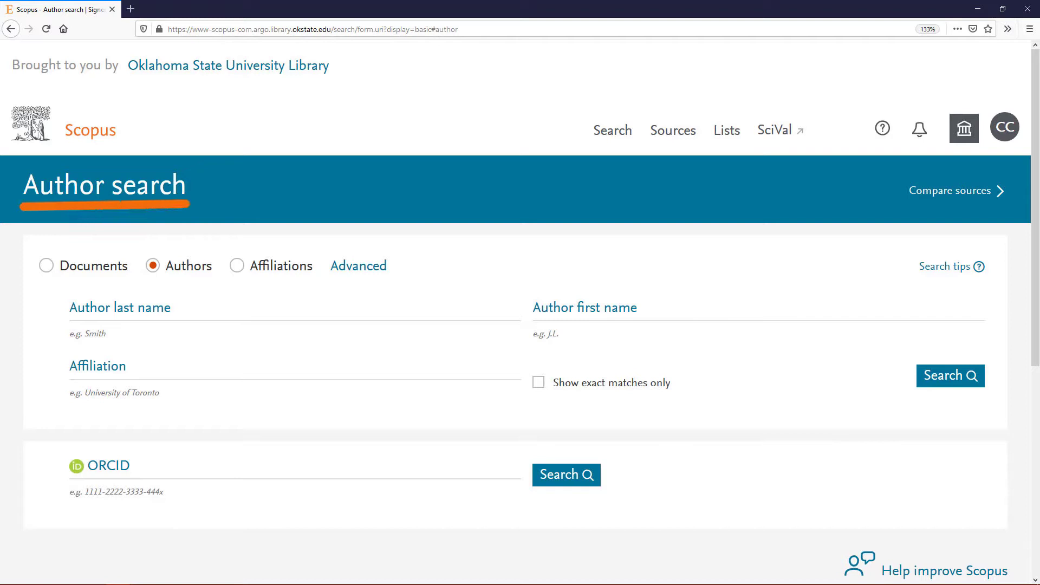
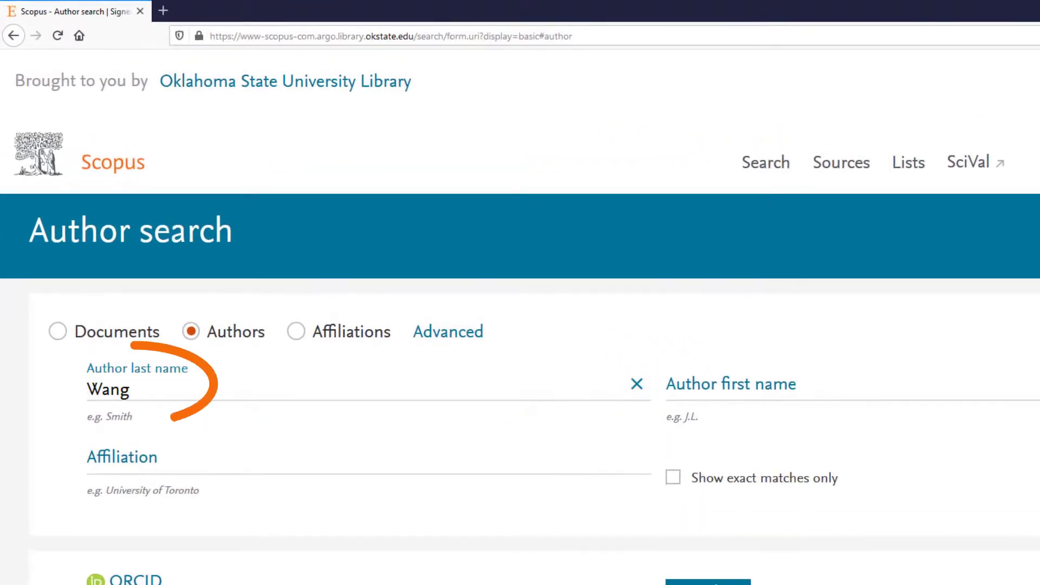
pyautogui.click(705, 389)
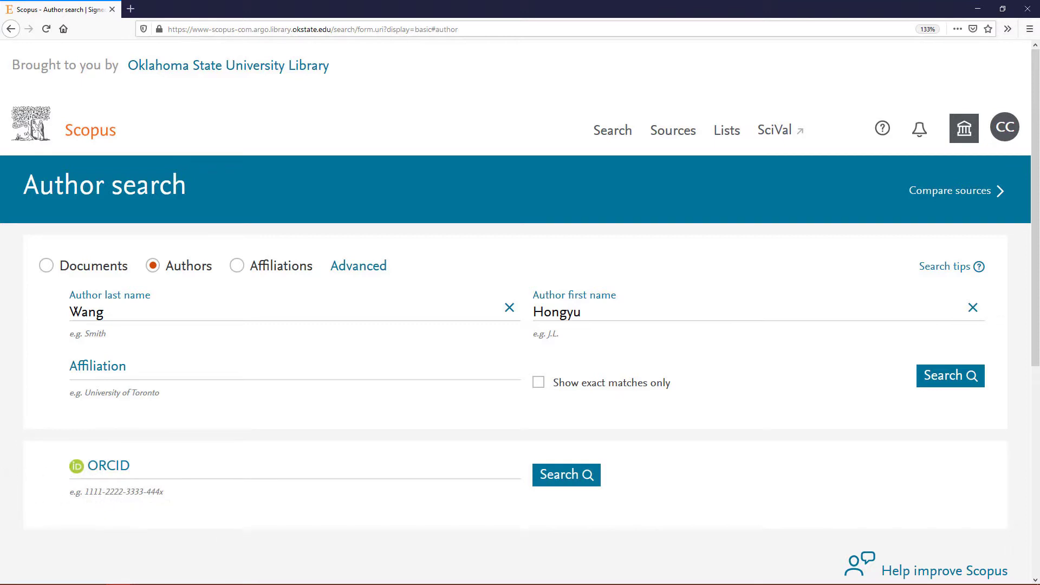
pyautogui.click(292, 371)
pyautogui.write('Oklahoma')
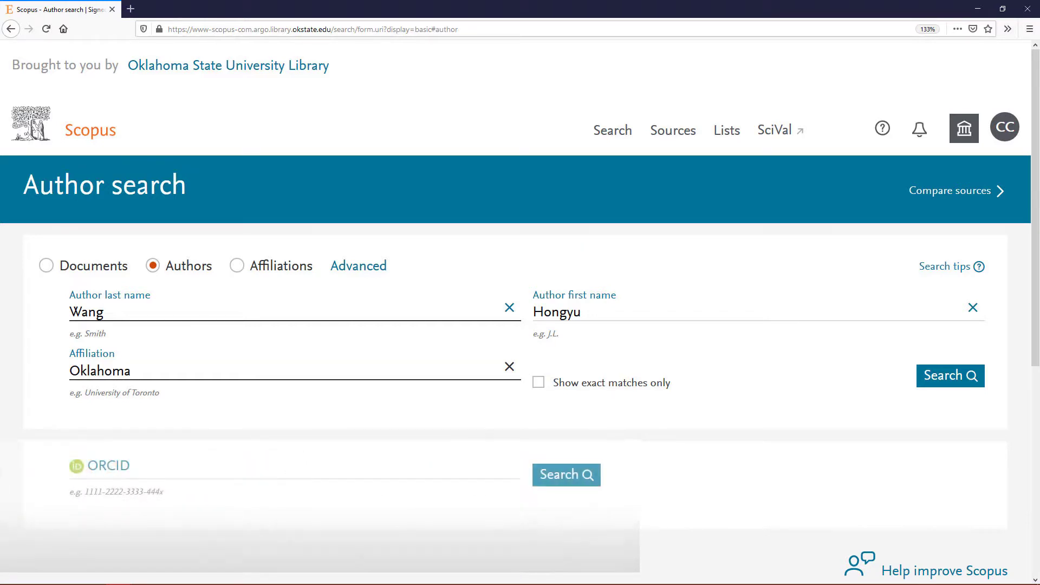
pyautogui.click(970, 380)
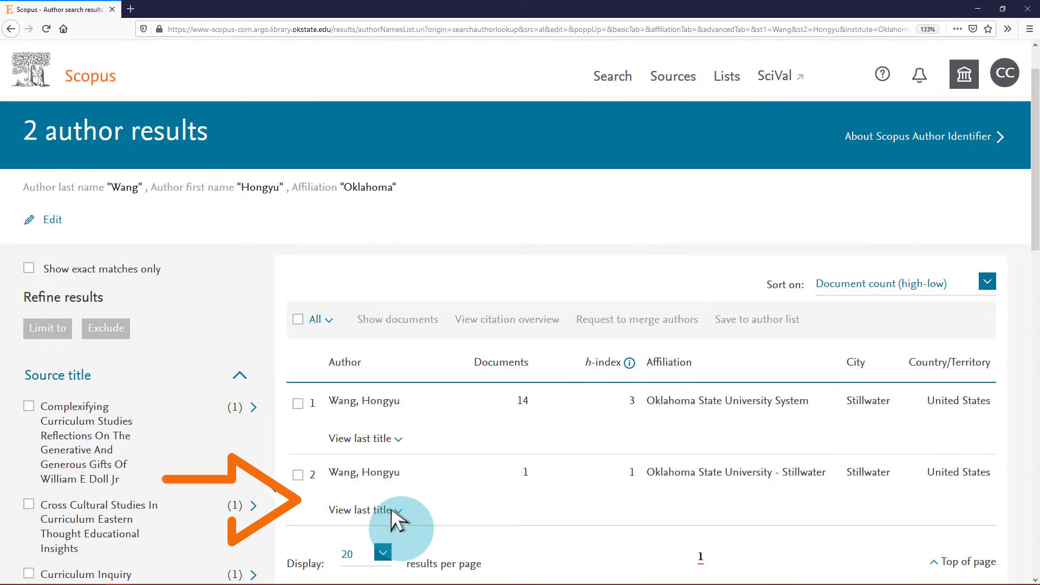
# Step: Show, then hide, the most recent document title of the top 14-document profile
pyautogui.click(392, 511)
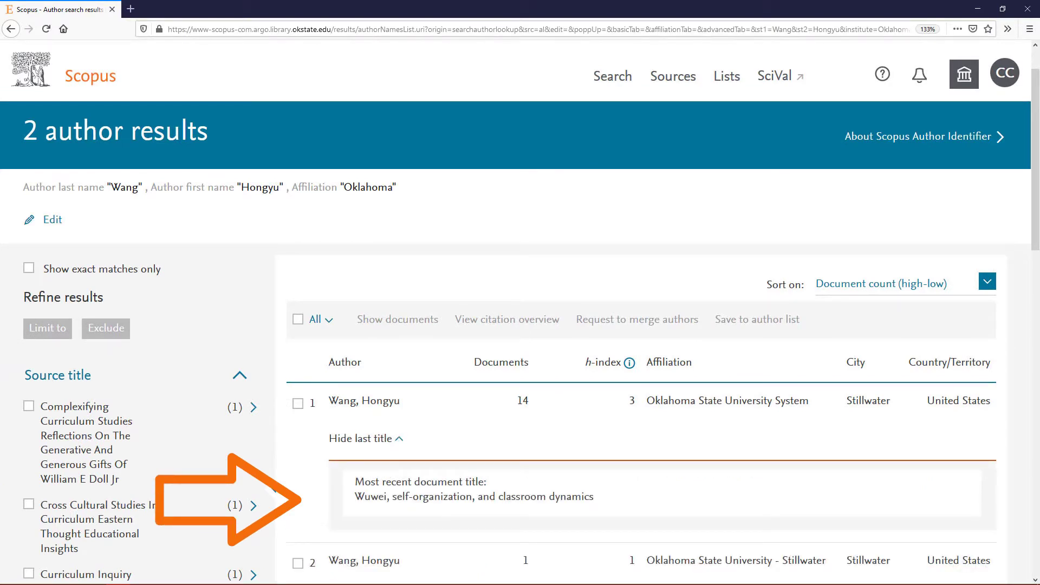
pyautogui.click(397, 439)
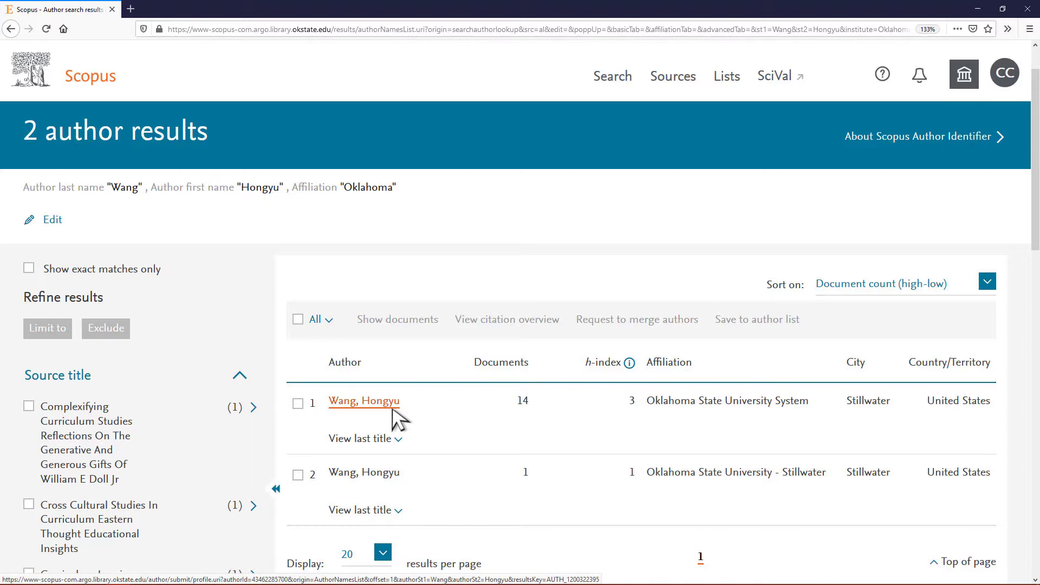
# Step: Open the 14-document profile's potential author matches and tick the Oklahoma State University - Stillwater one
pyautogui.click(391, 406)
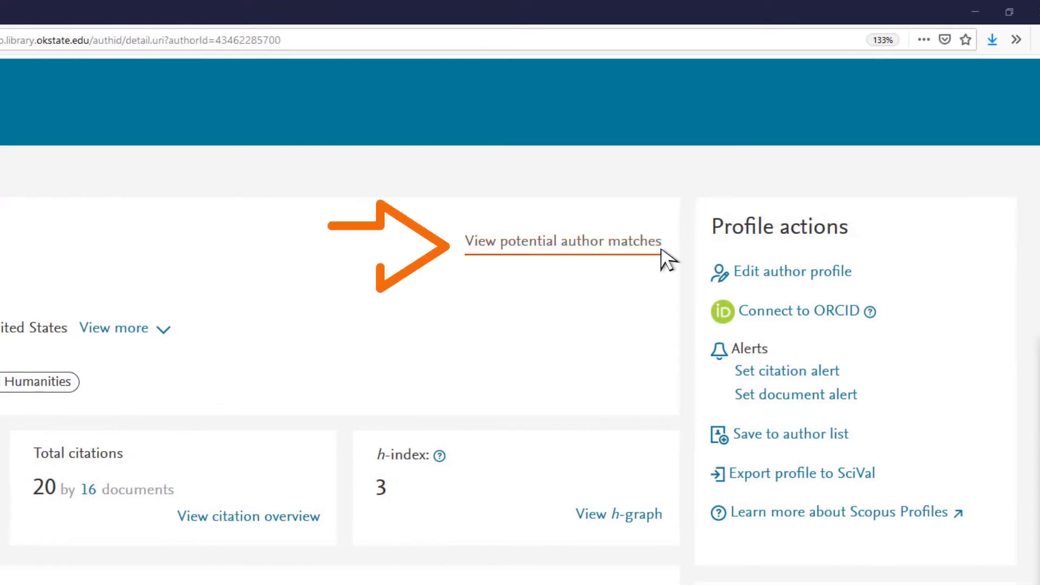
pyautogui.click(662, 251)
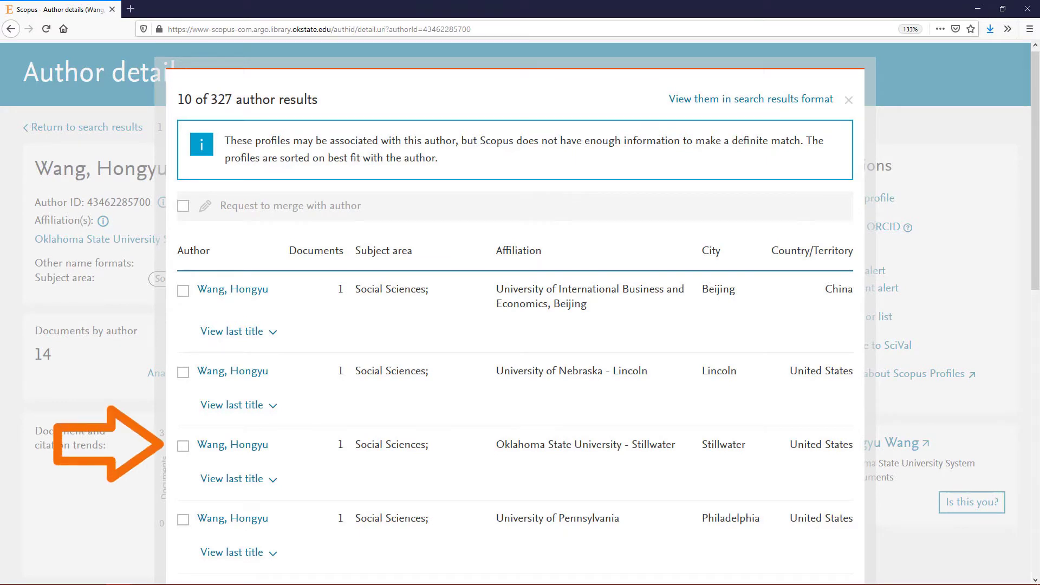
pyautogui.click(184, 447)
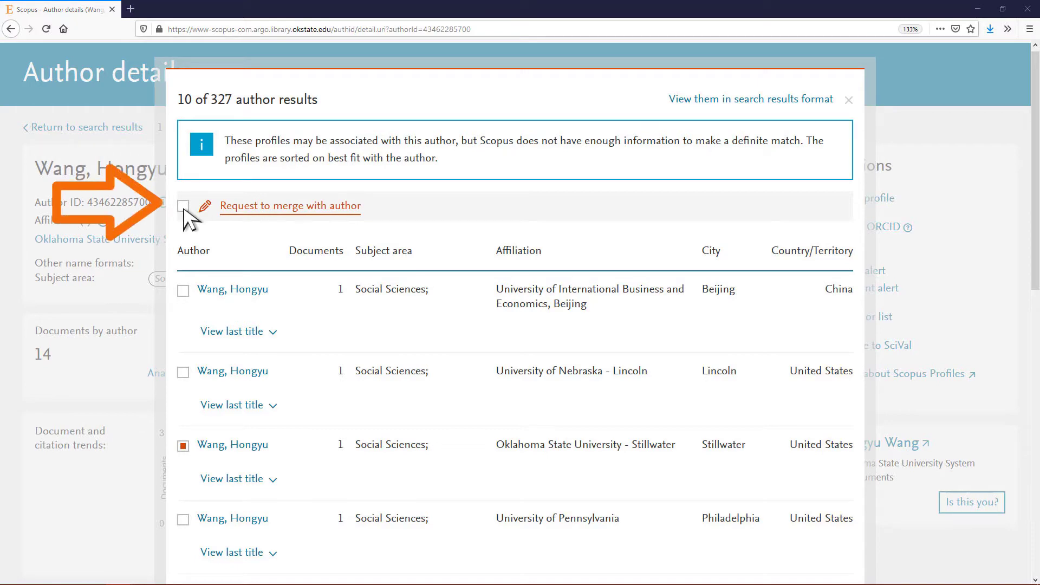
# Step: Request the merge, keep the current name as preferred, and confirm it is your personal profile
pyautogui.click(184, 213)
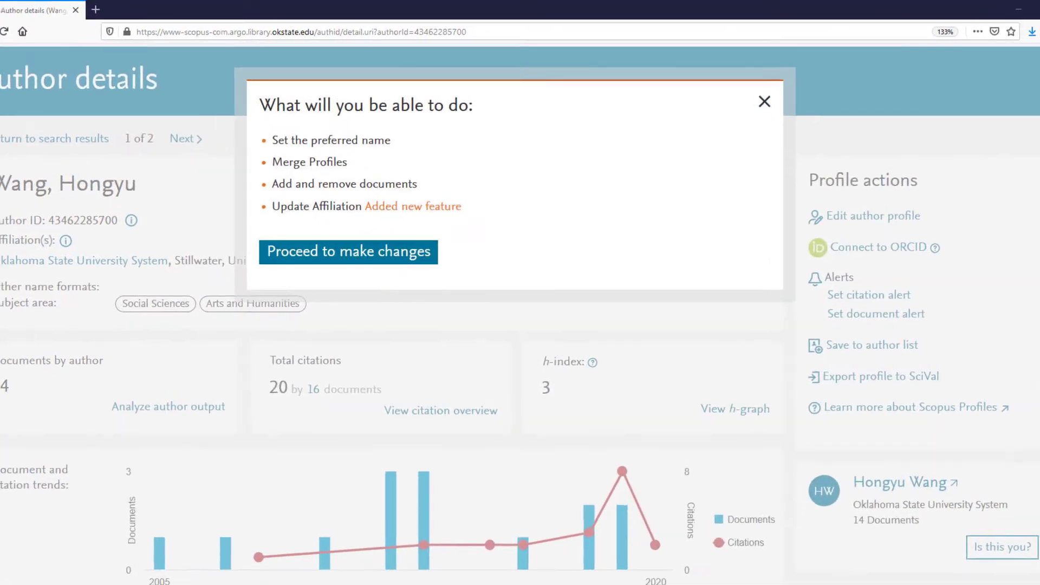
pyautogui.click(412, 299)
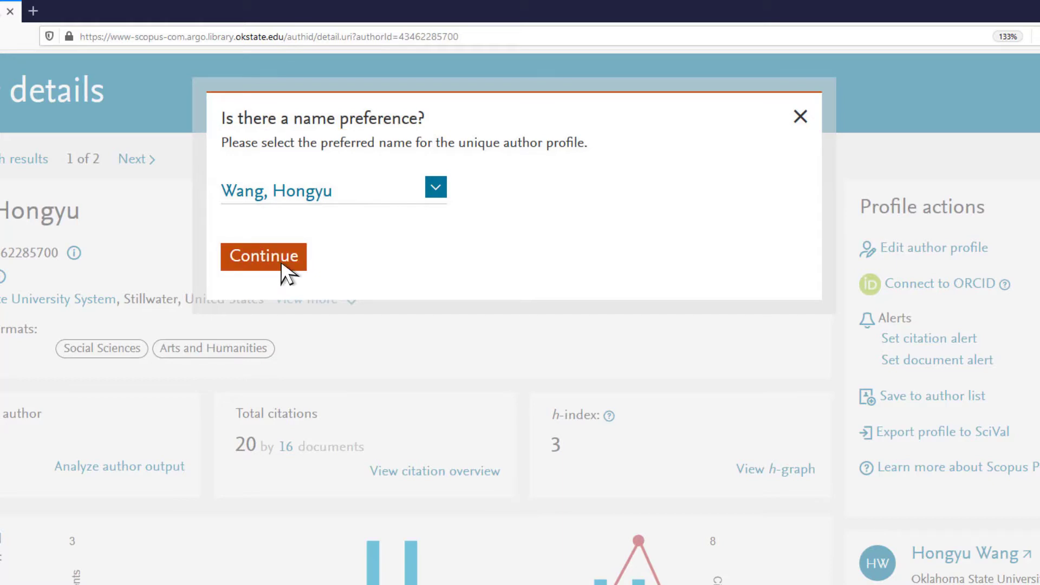
pyautogui.click(264, 256)
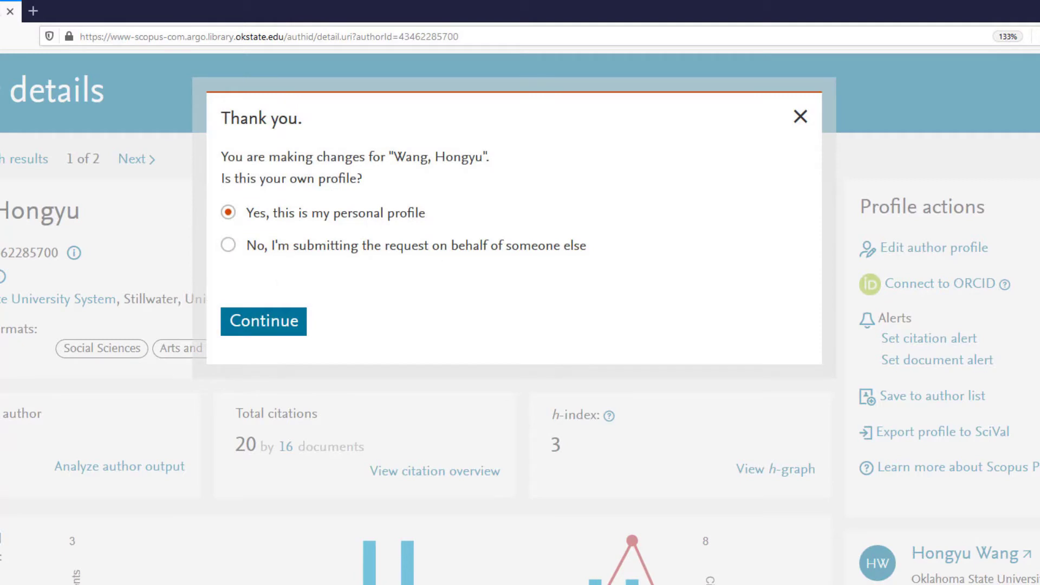
pyautogui.click(297, 339)
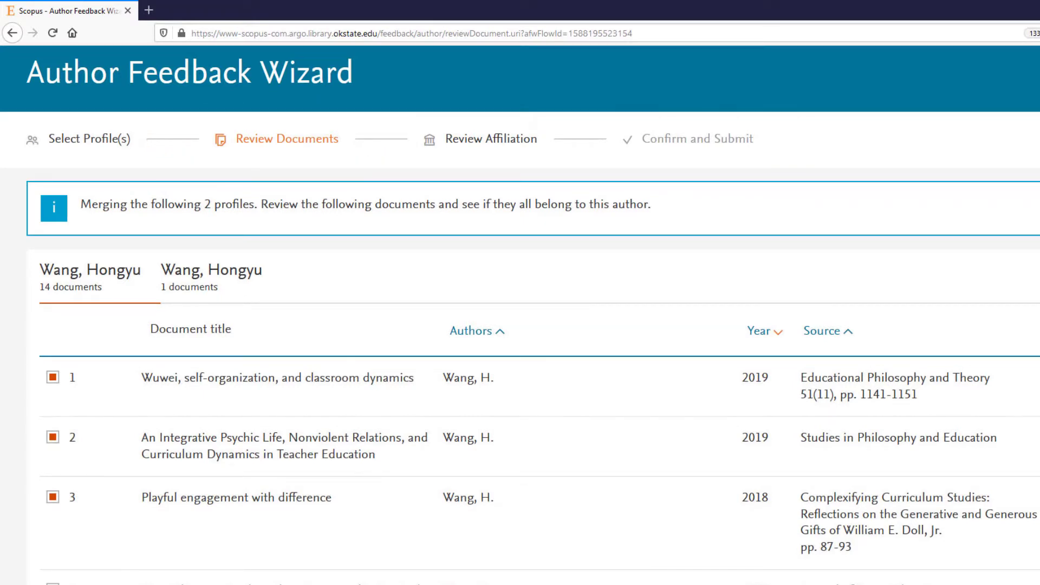
# Step: Compare documents of the 1-document and 14-document profiles, then scroll to the unticked suggested documents
pyautogui.click(224, 280)
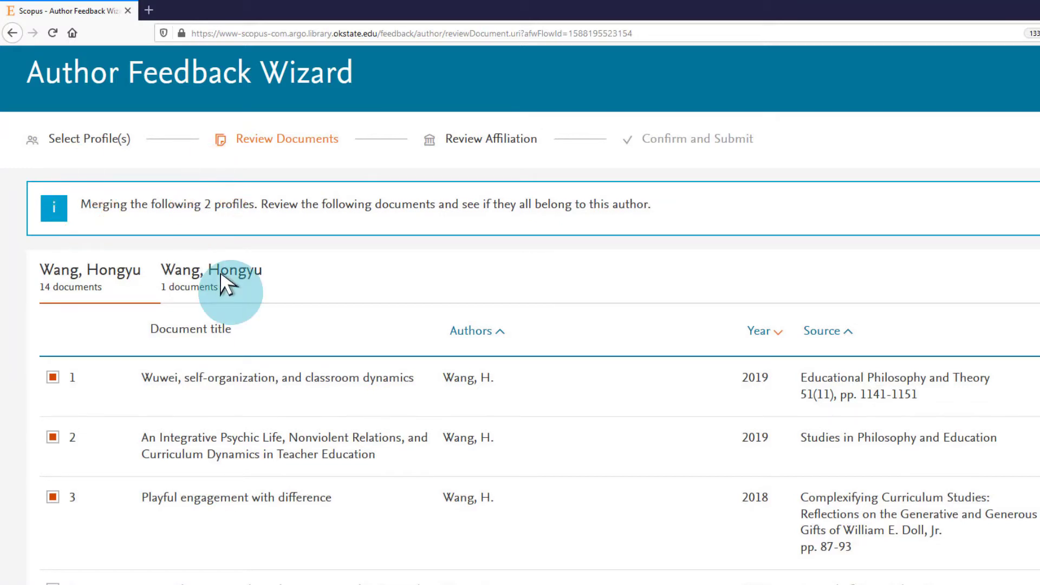
pyautogui.click(113, 276)
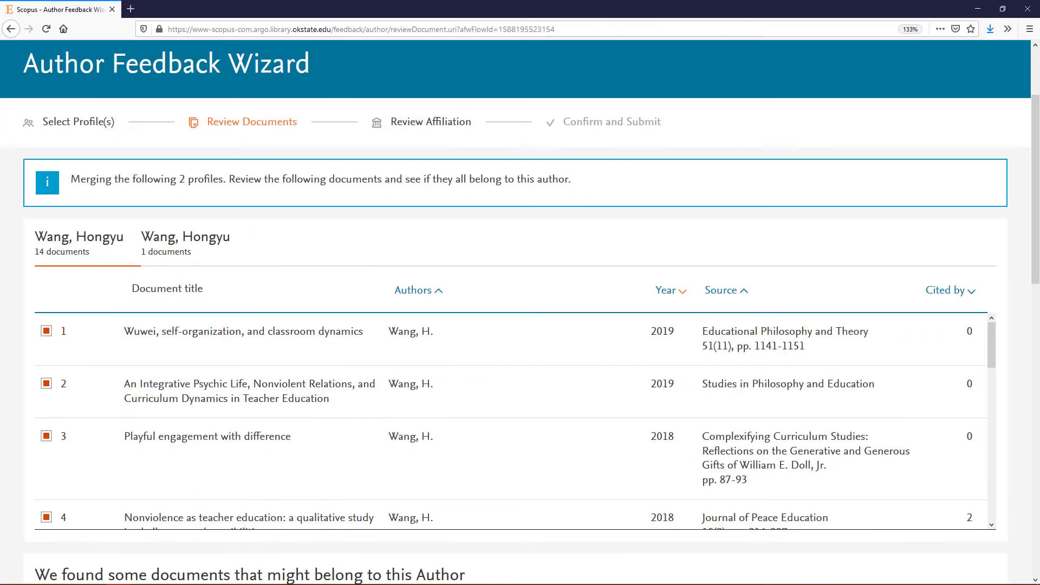
pyautogui.click(169, 249)
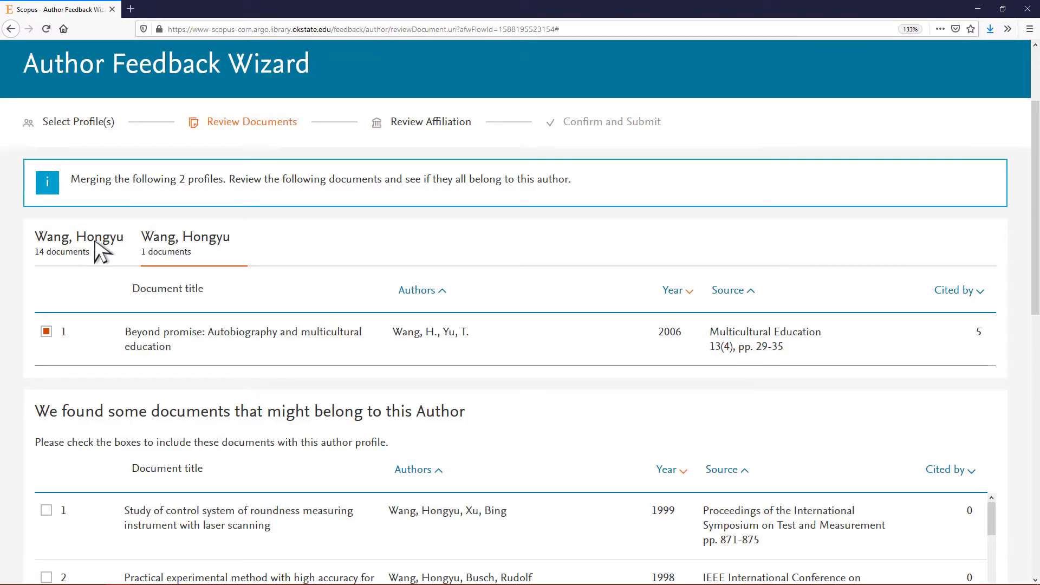
pyautogui.click(101, 250)
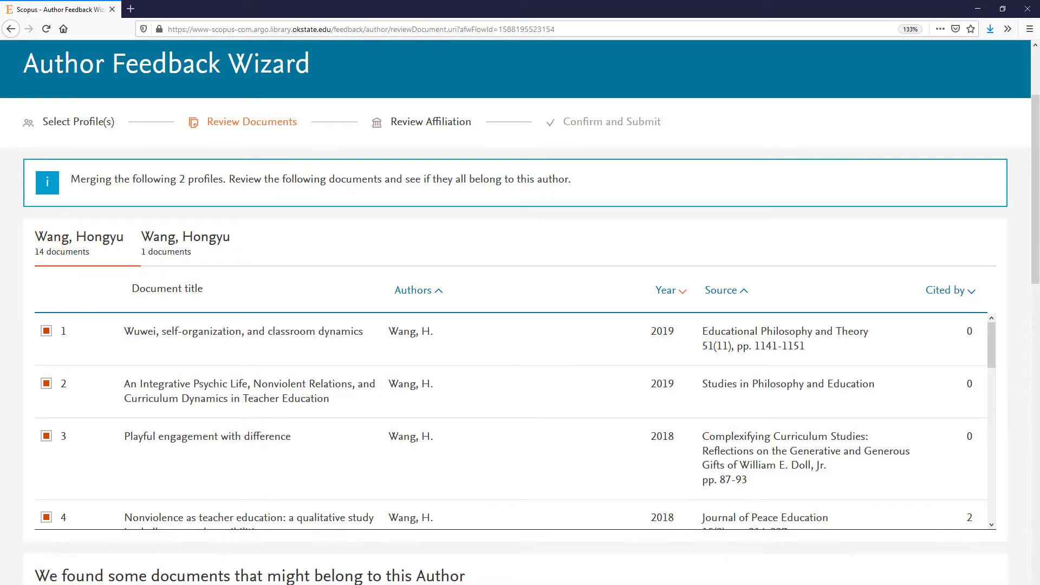
pyautogui.scroll(-10, 520, 292)
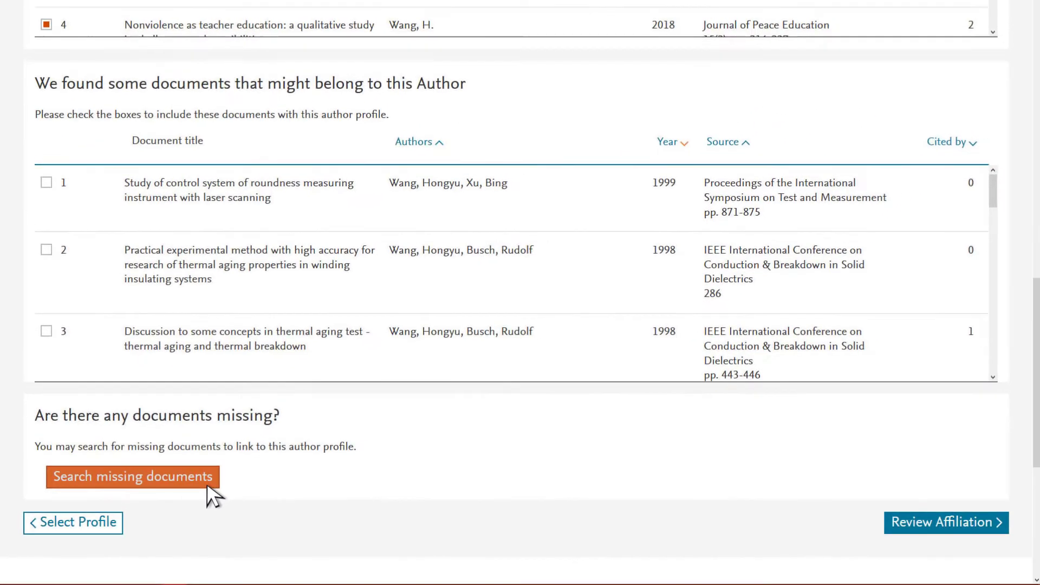
pyautogui.click(207, 487)
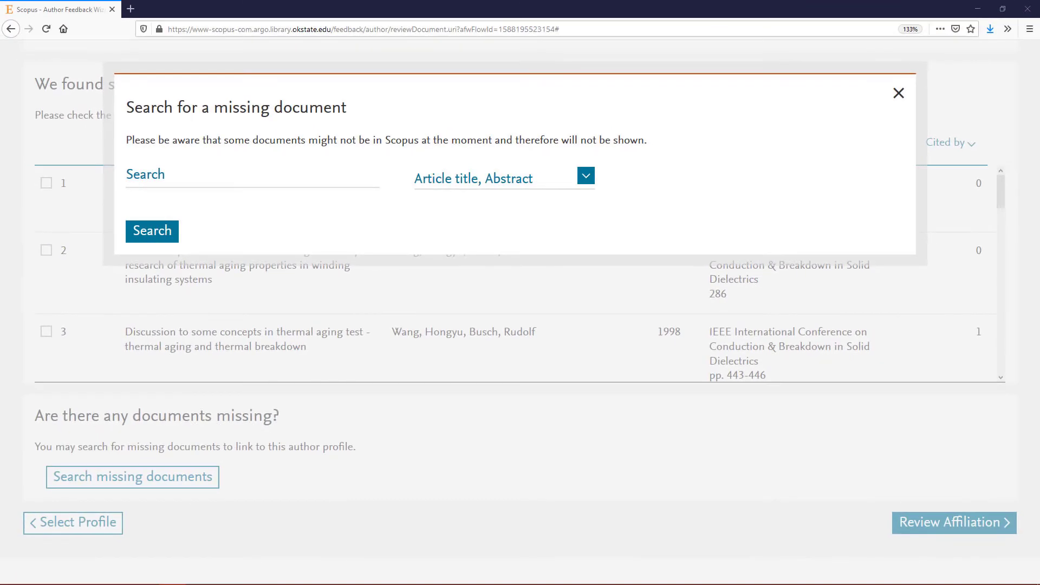
pyautogui.click(898, 93)
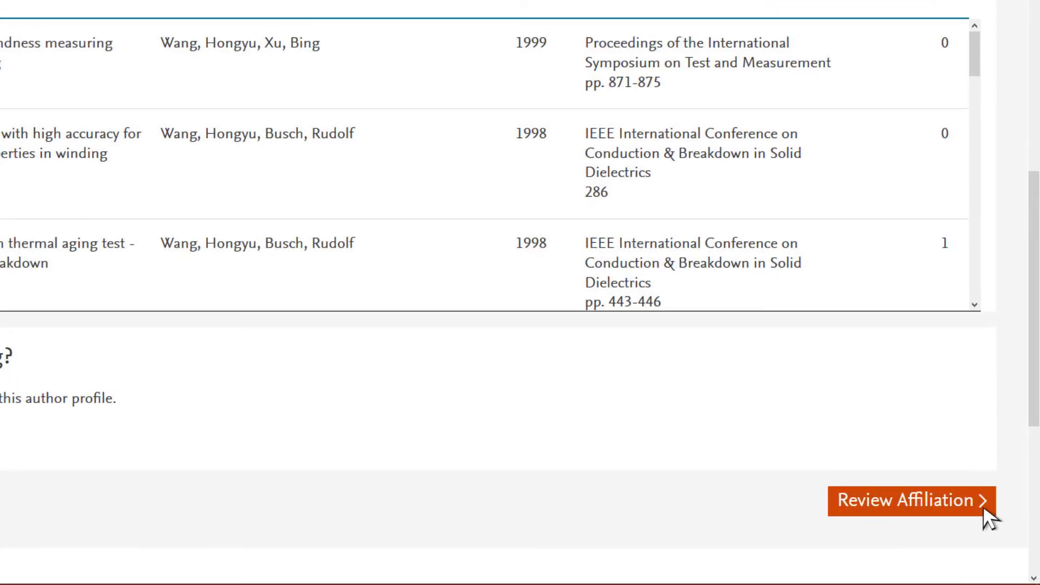
# Step: In Review Affiliation, pick Oklahoma State University - Stillwater as the merged profile's affiliation
pyautogui.click(983, 506)
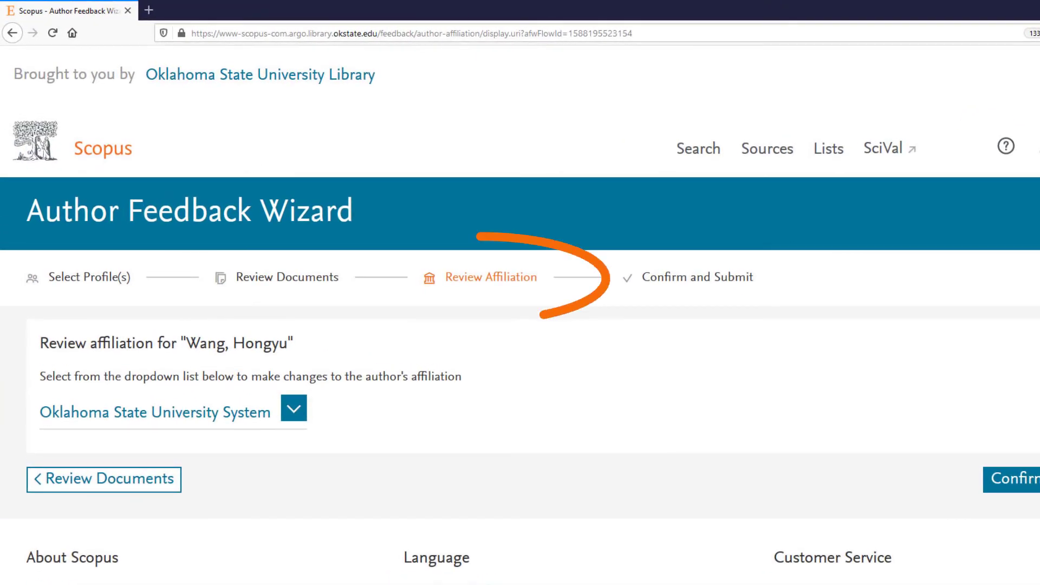
pyautogui.click(292, 409)
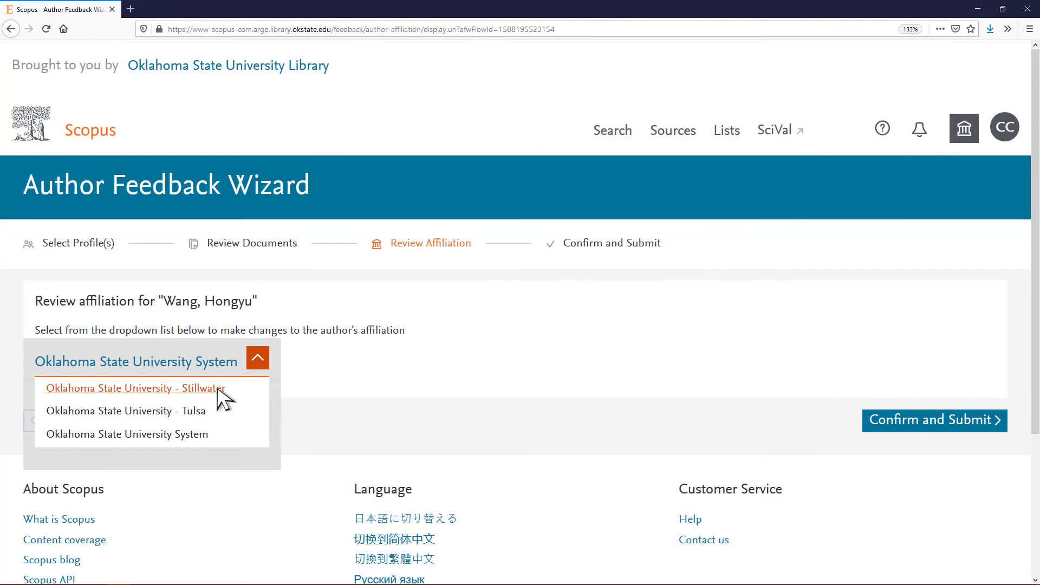
pyautogui.click(218, 389)
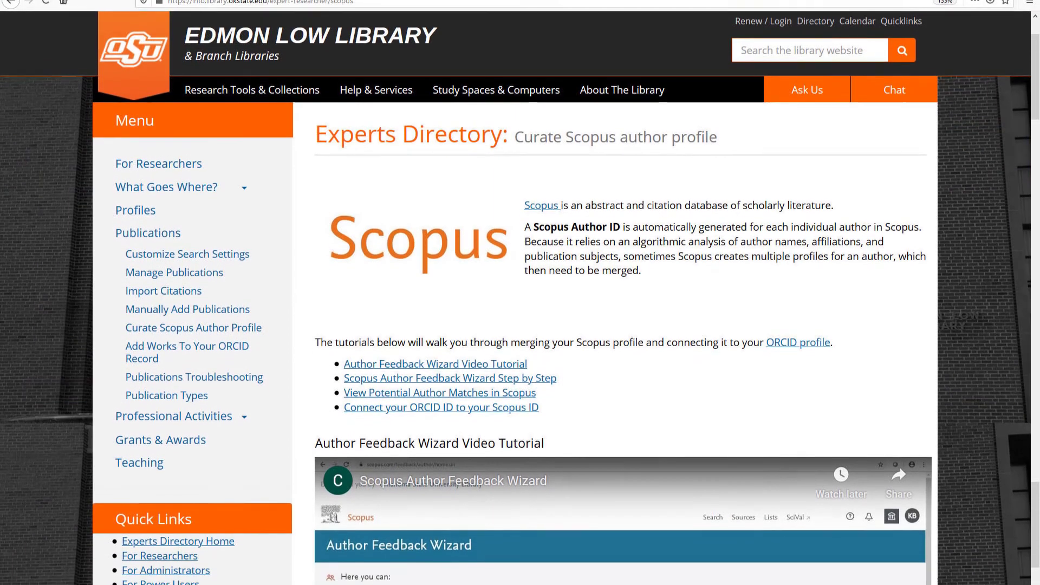
# Step: Scroll the Experts Directory Scopus author-profile page down to its Quick Links tutorials
pyautogui.scroll(-2, 693, 565)
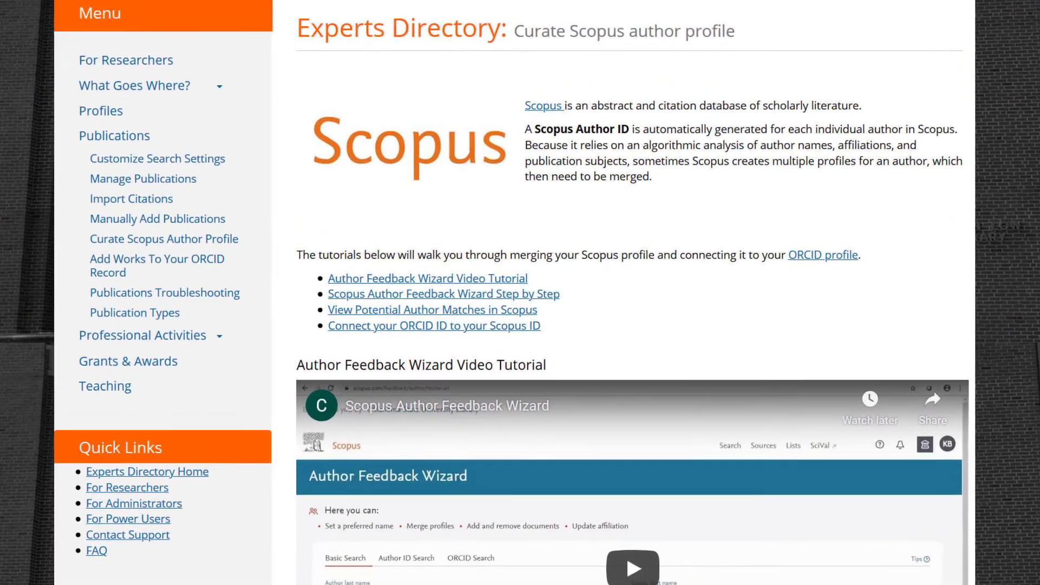